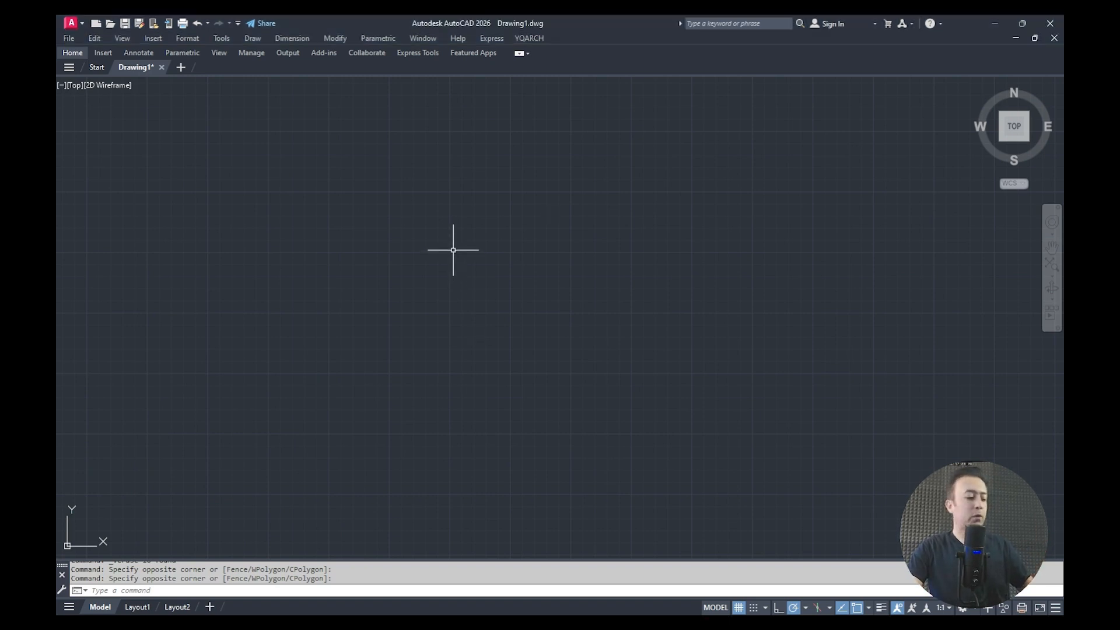
text(م)
key(Return)
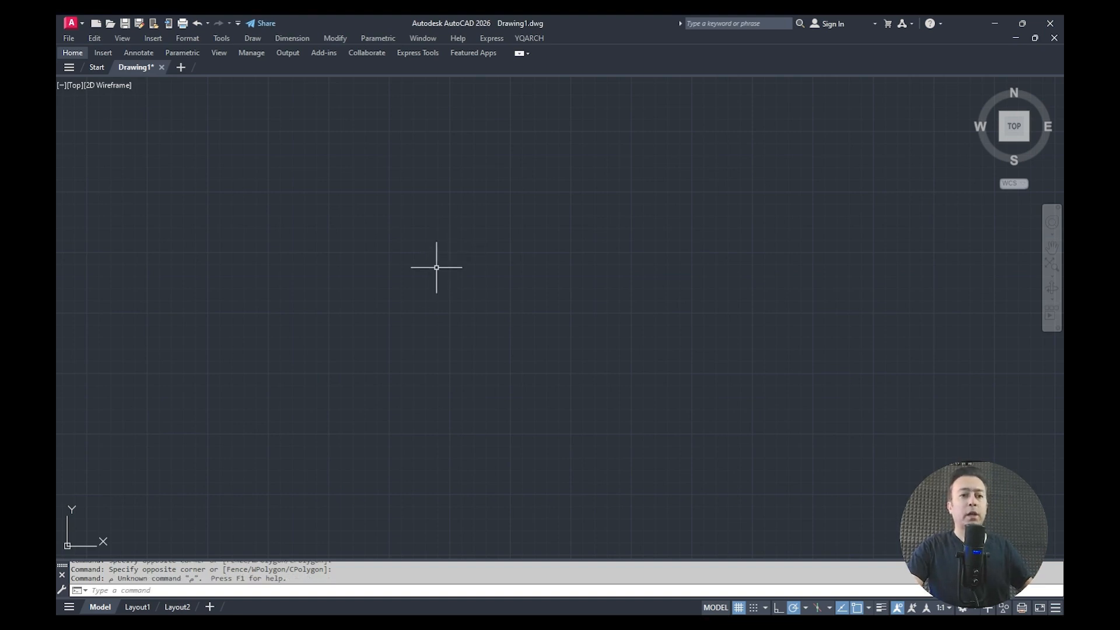
key(Delete)
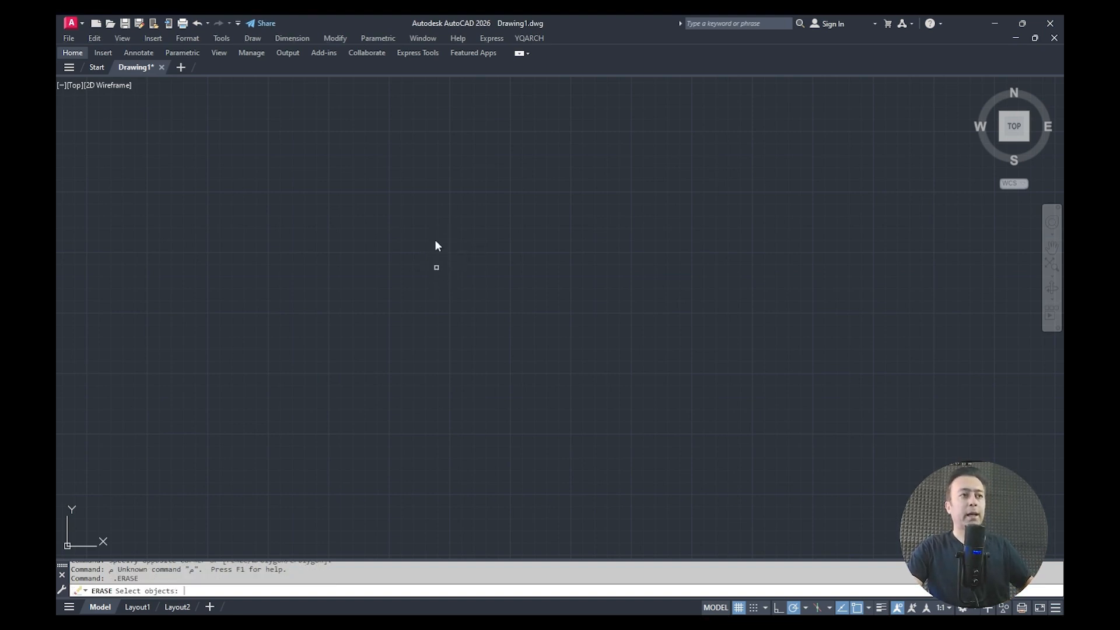
key(Escape)
key(Escape)
Start a line and turn off object snap tracking, object snap and polar tracking.
text(1)
key(Return)
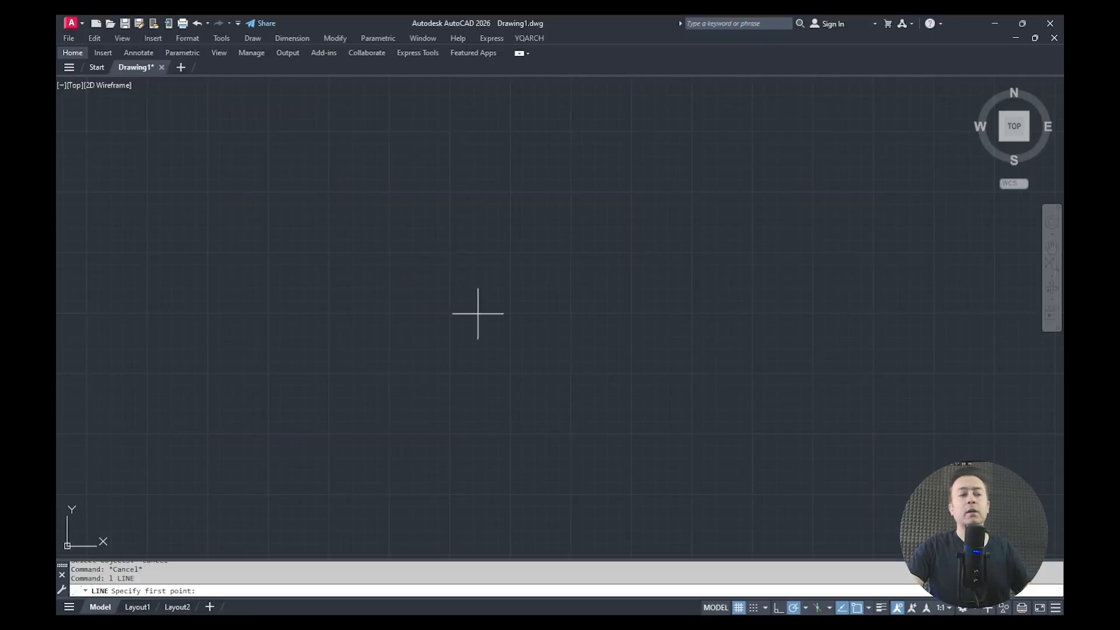
click(842, 608)
click(857, 608)
click(794, 608)
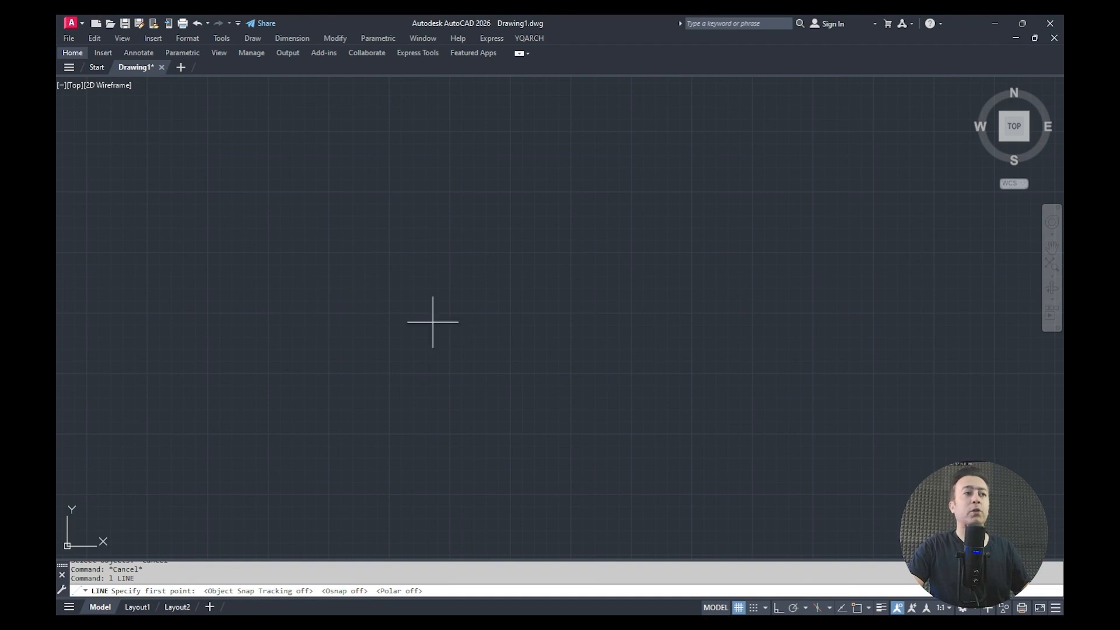
Draw an upright rectangle of four lines with Ortho on: 4000 horizontally, 5000 up, 4000 back and 5000 down.
click(364, 358)
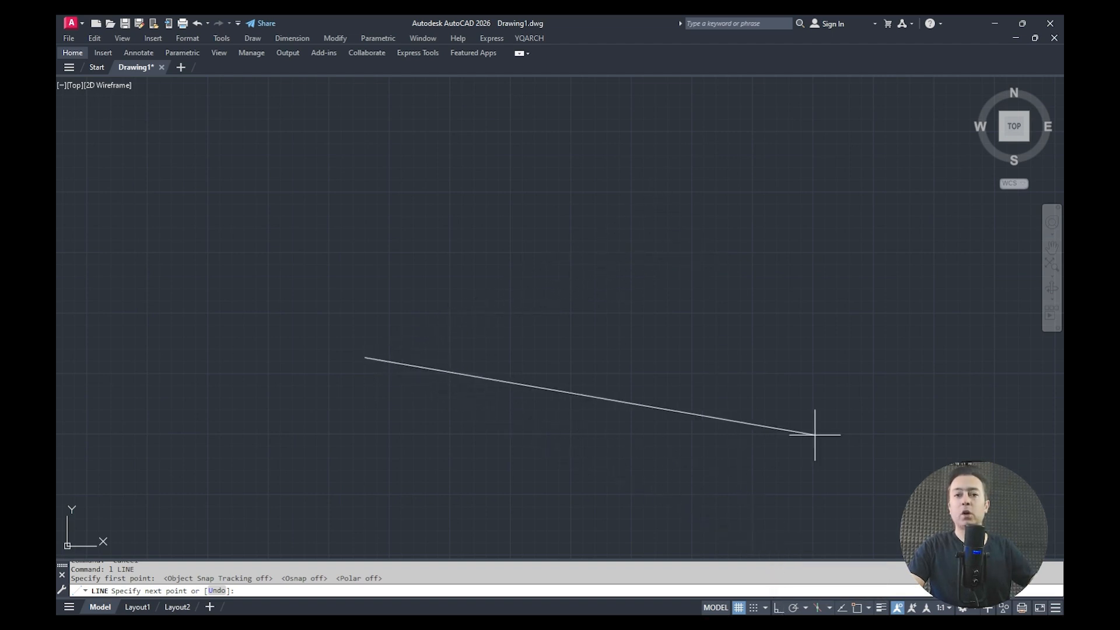
click(779, 608)
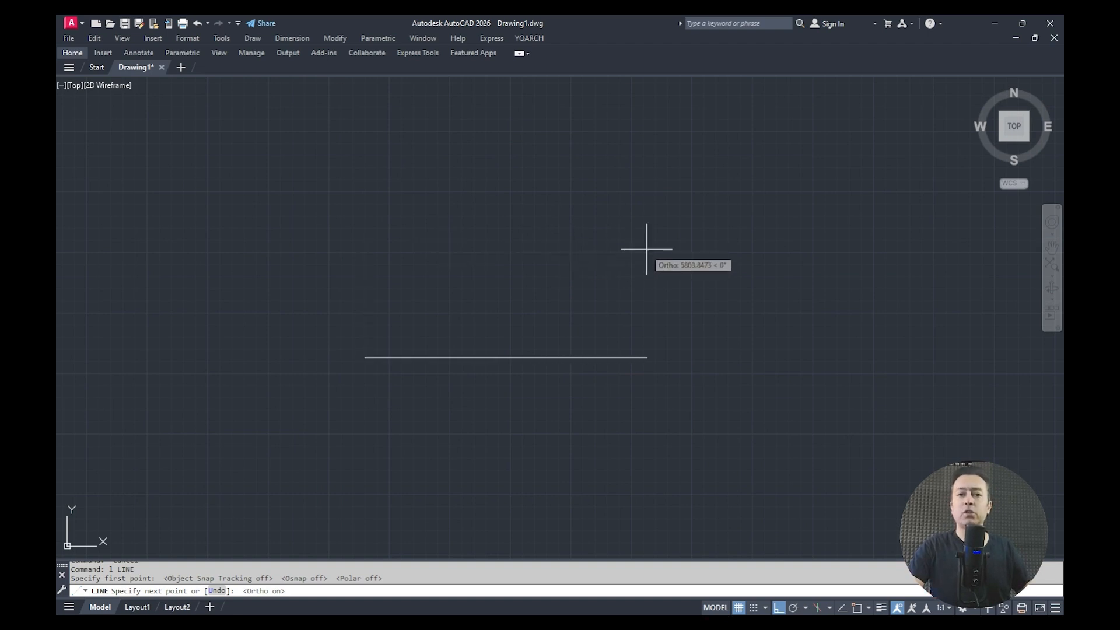
text(000)
key(Return)
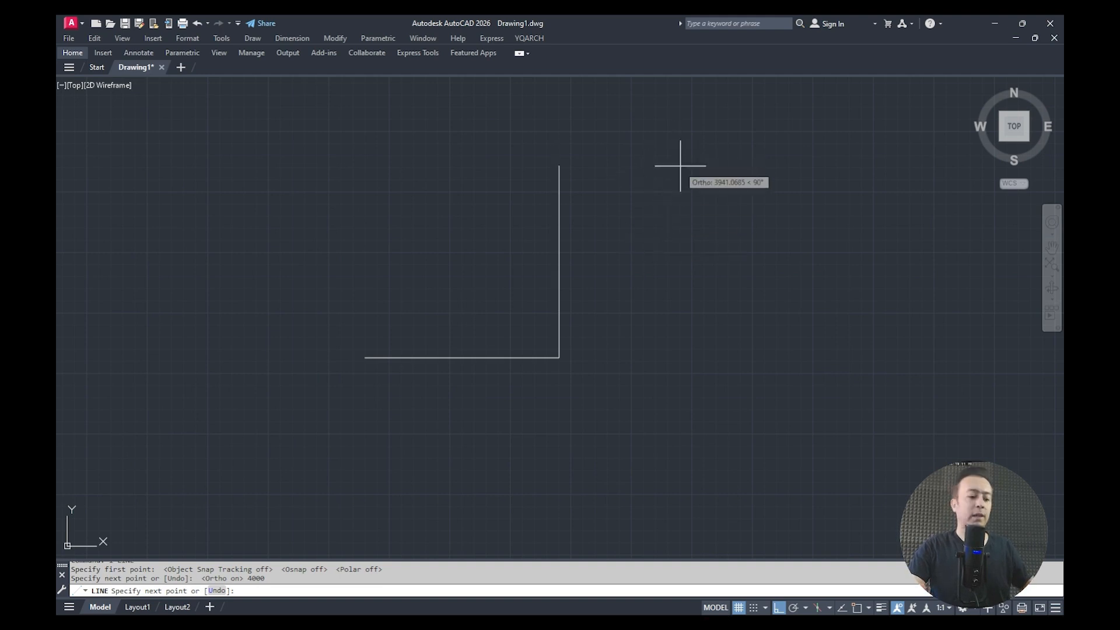
text(5000)
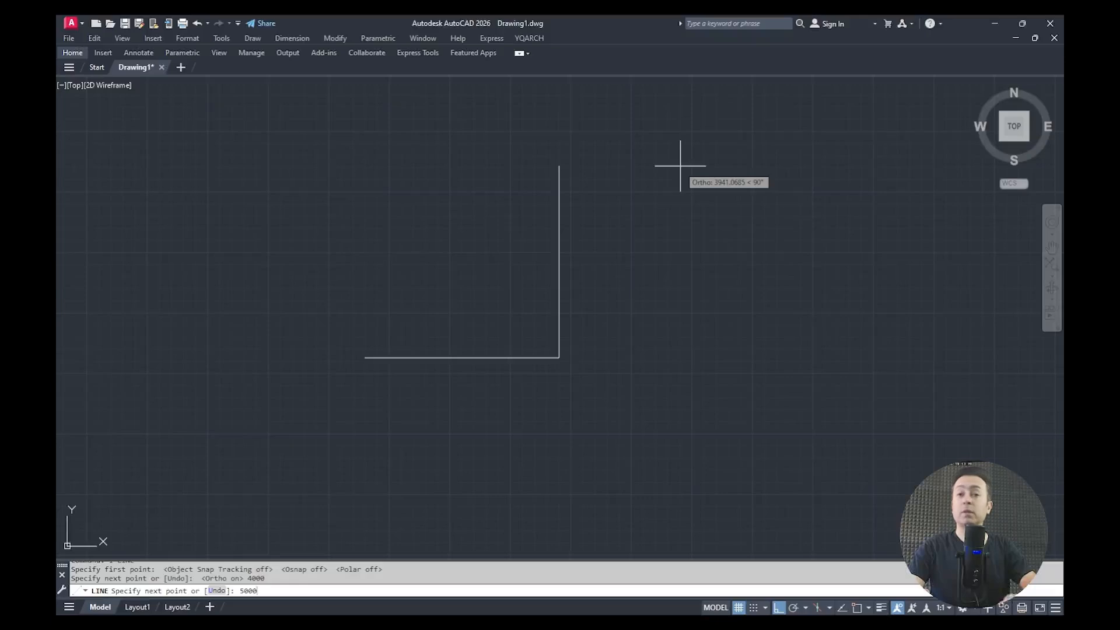
key(Return)
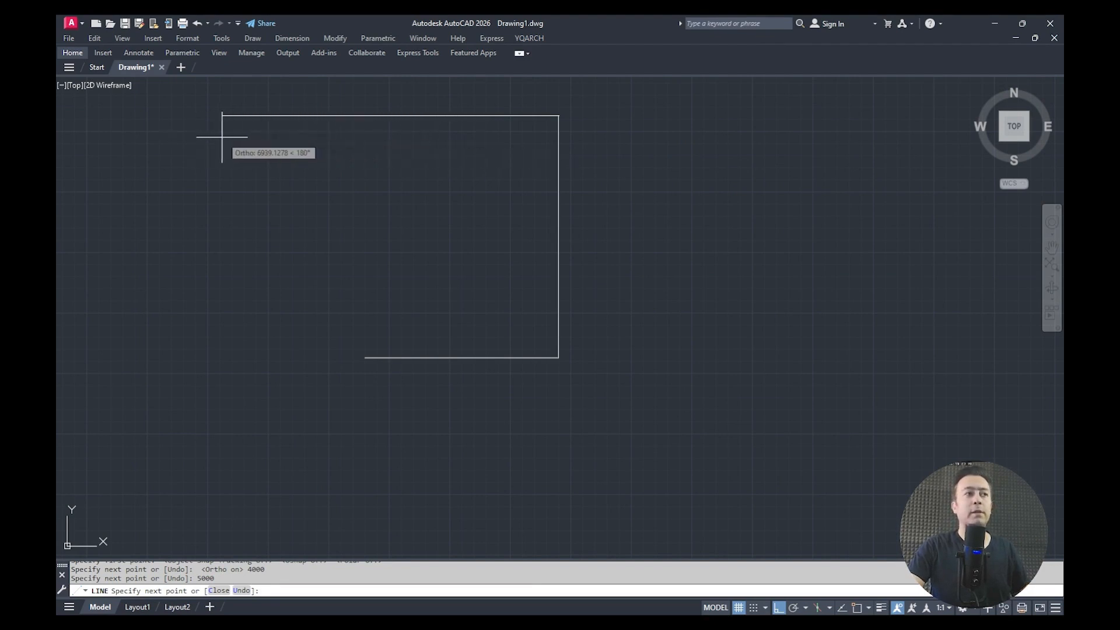
text(4000)
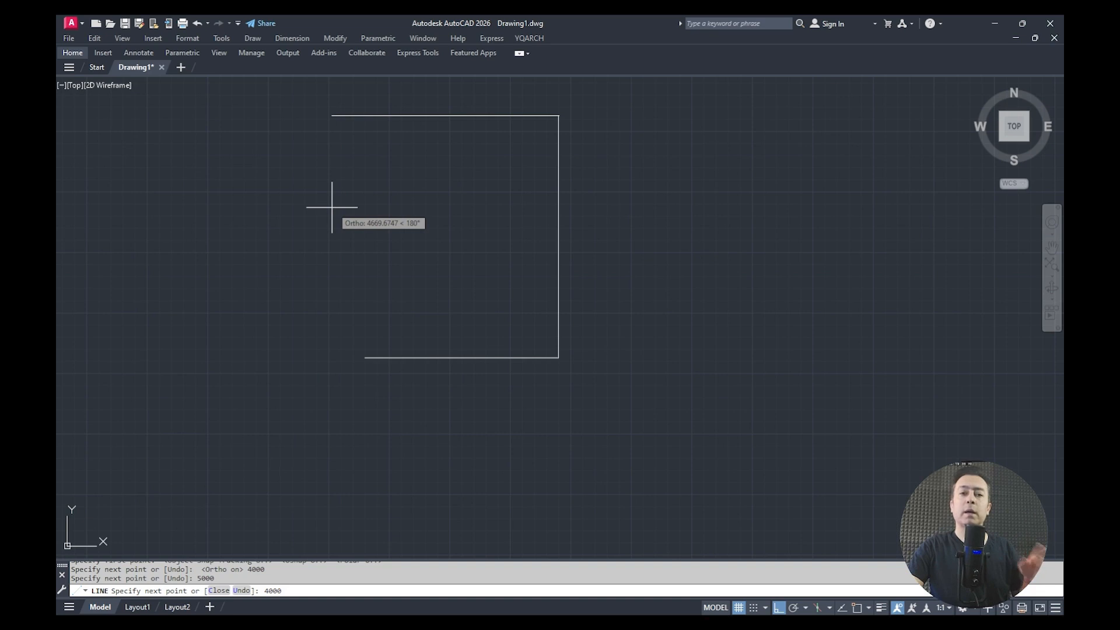
key(Return)
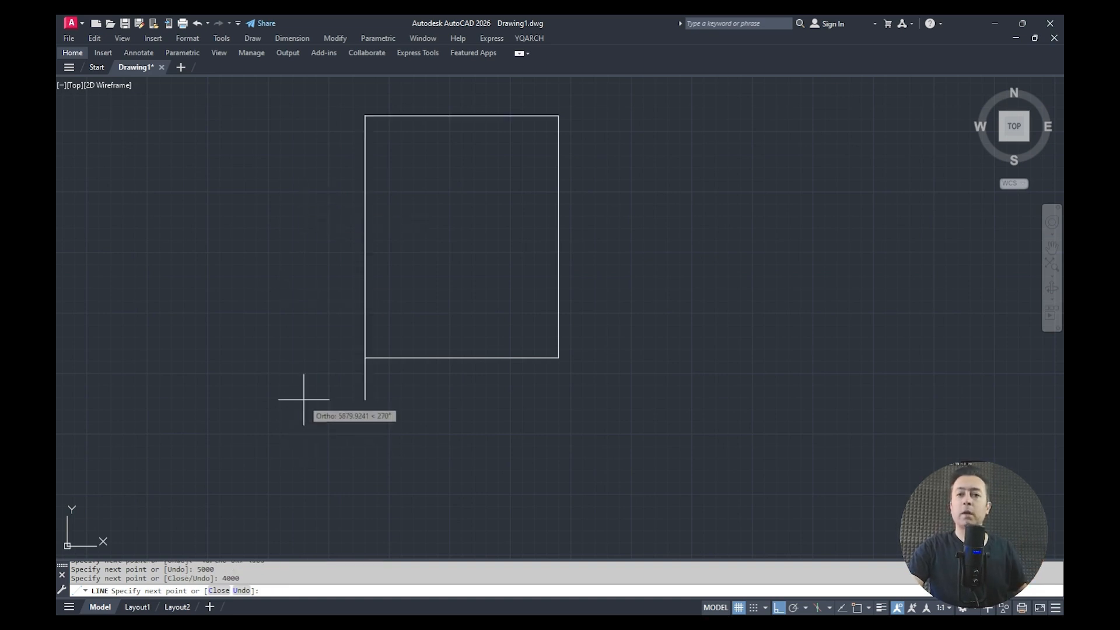
text(5000)
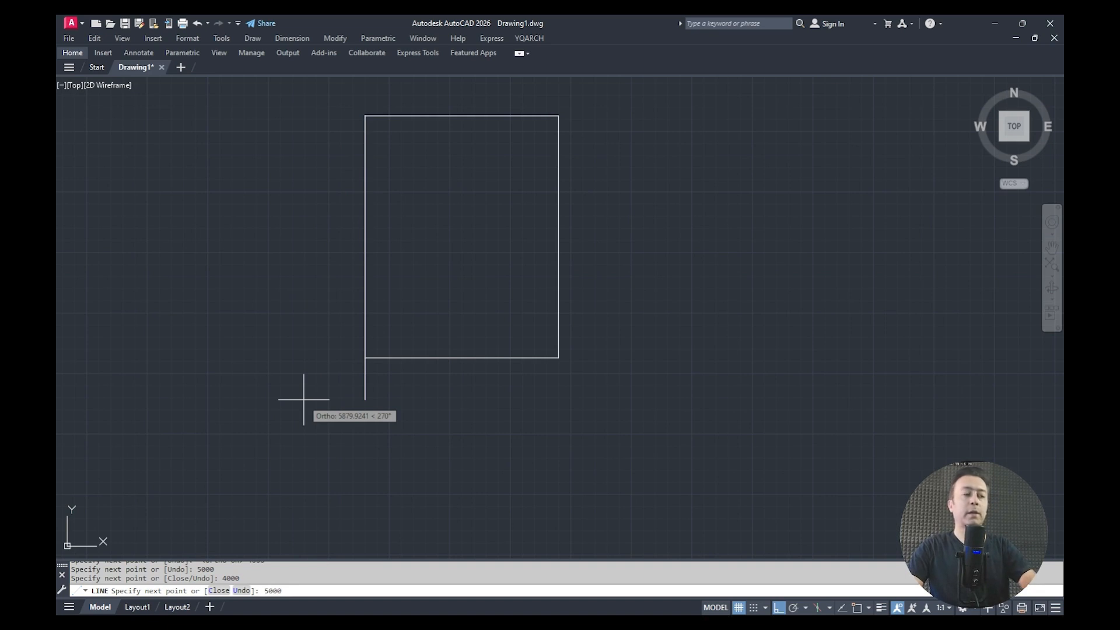
key(Return)
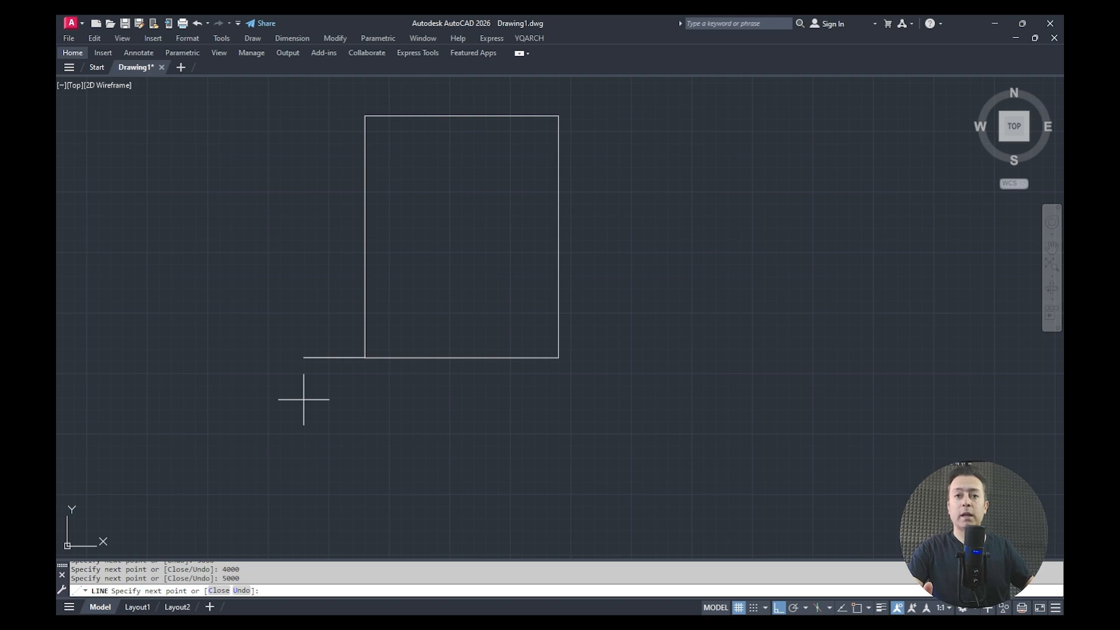
key(Escape)
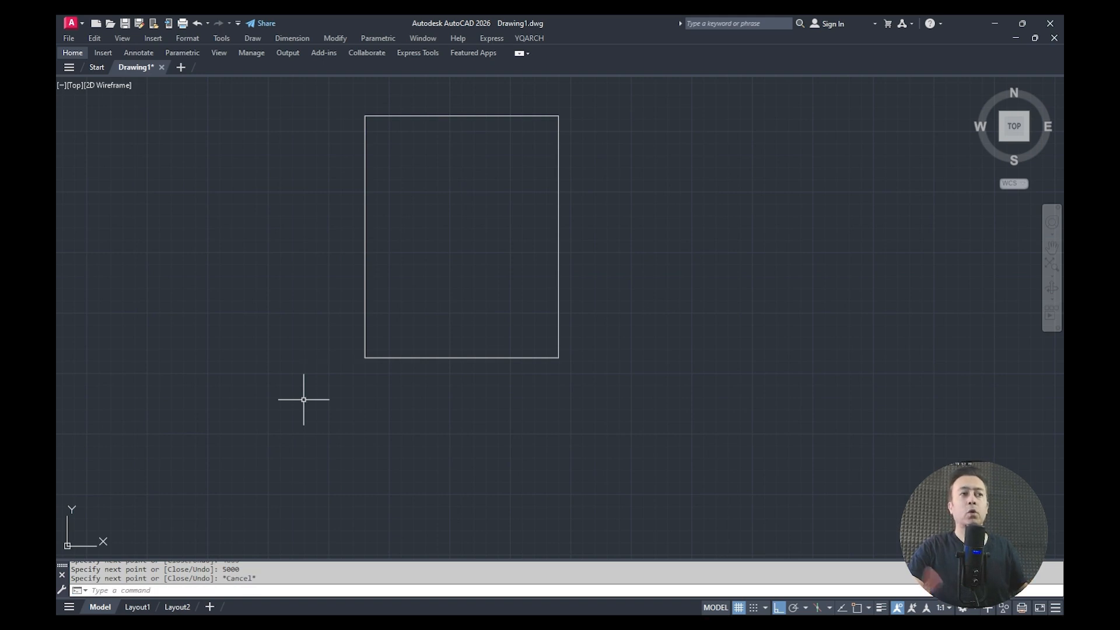
Start a new line in the empty space beside the upright rectangle, with Ortho off and polar tracking on.
mouse_move(450, 268)
middle_down()
mouse_move(382, 307)
mouse_move(311, 320)
middle_up()
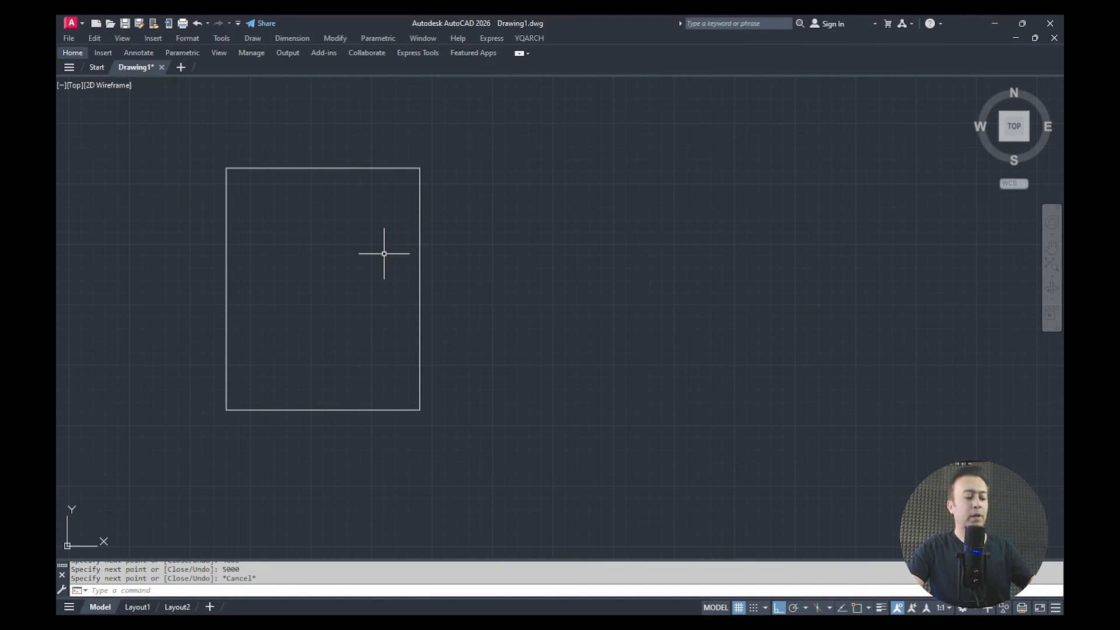
text(l)
key(Return)
click(577, 346)
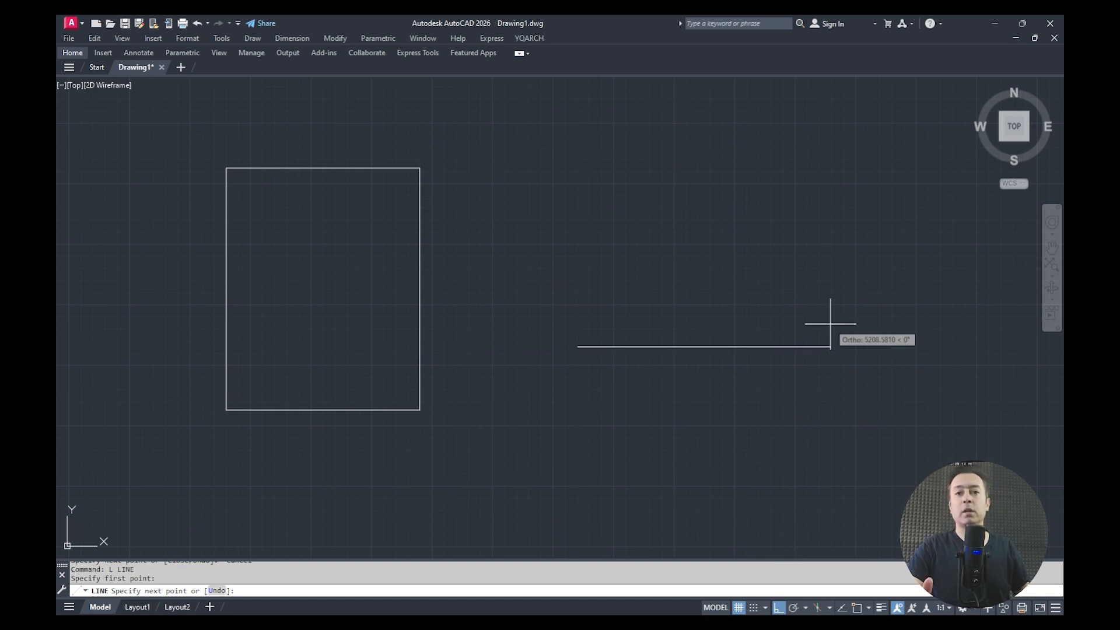
key(F8)
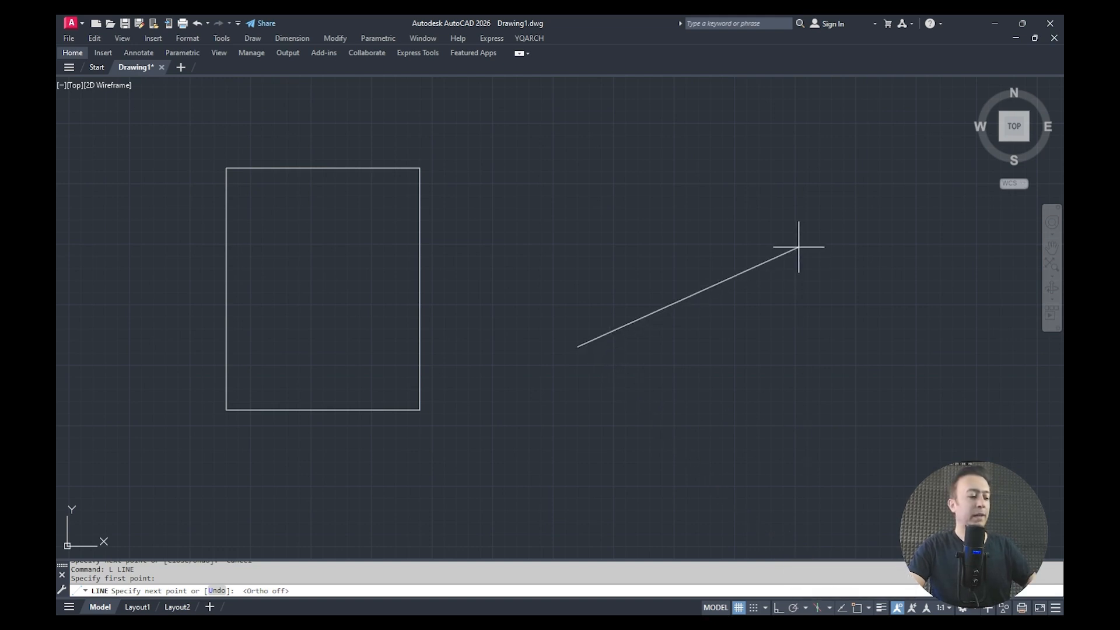
key(F10)
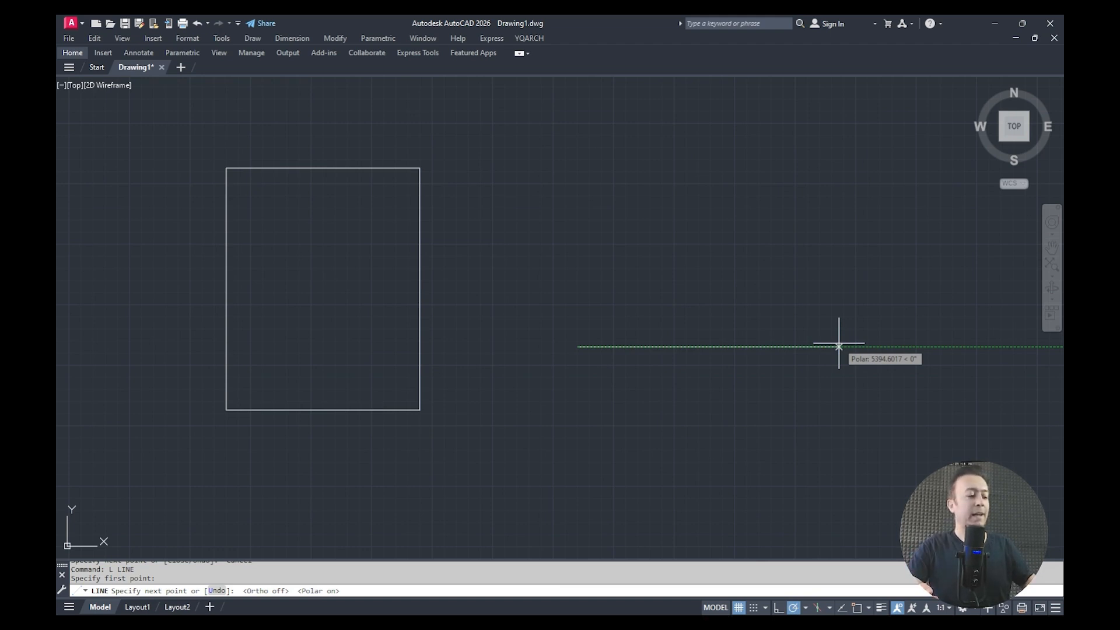
Toggle between Ortho, polar tracking and free direction to compare them, finishing with polar tracking on.
key(F8)
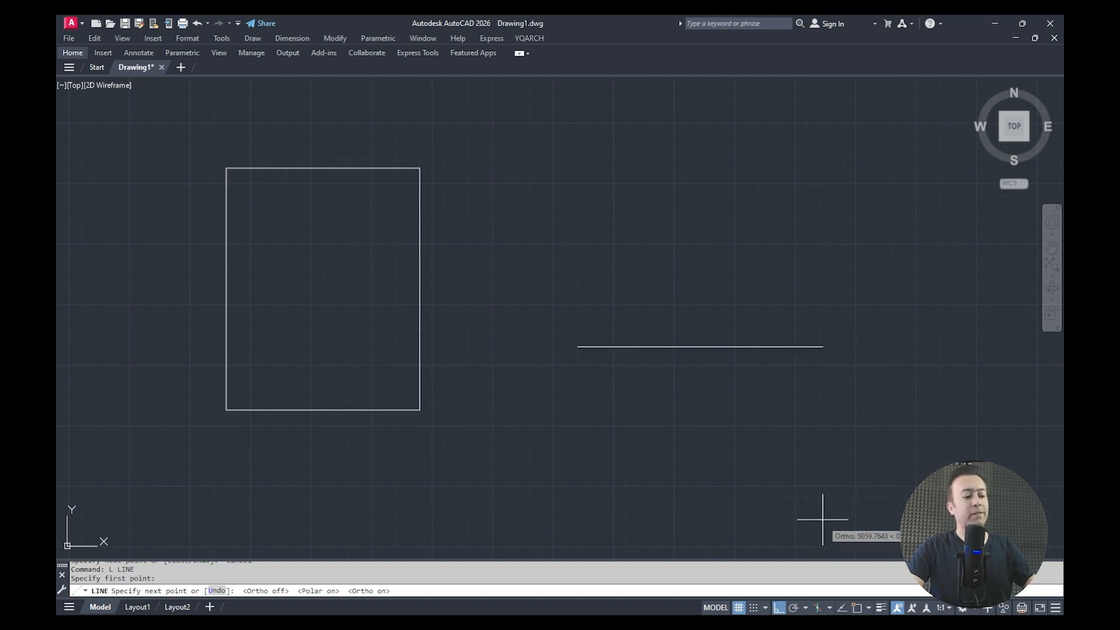
key(F10)
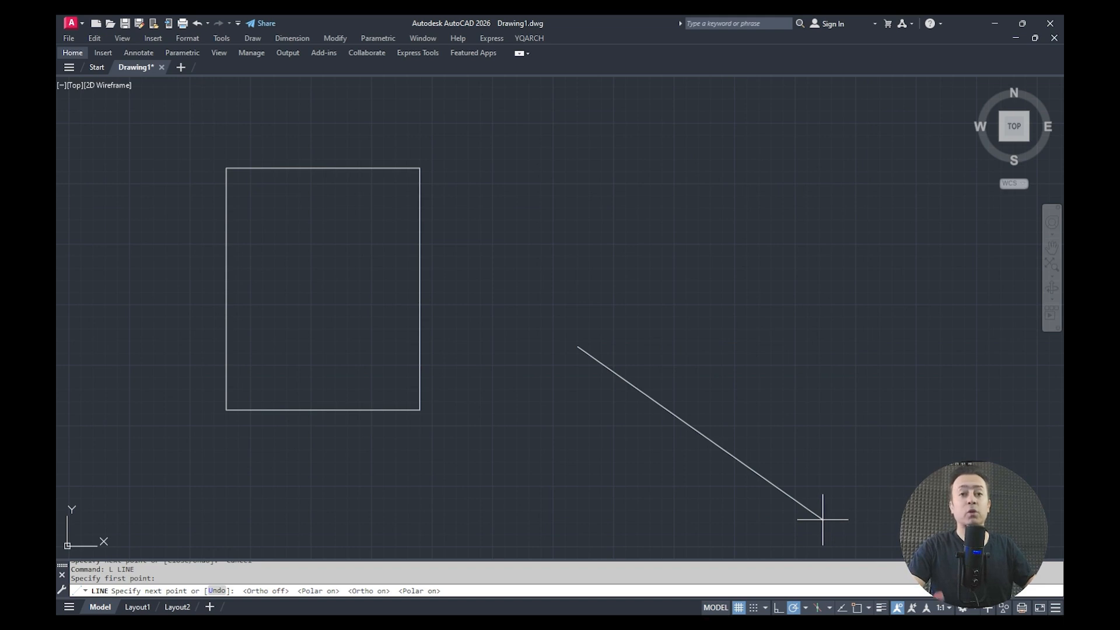
key(F10)
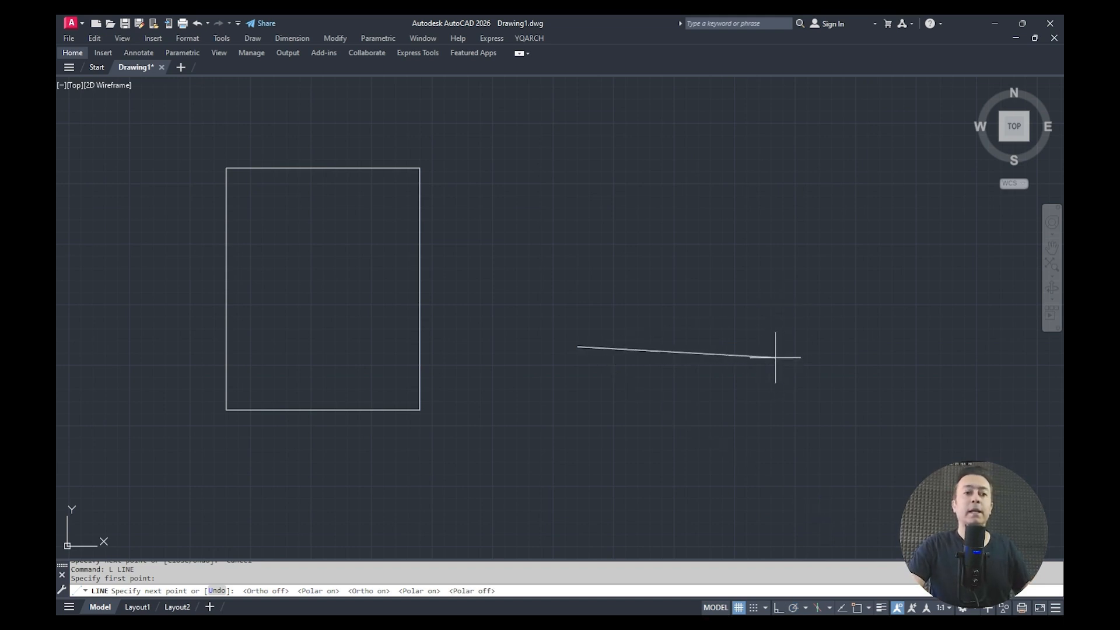
key(F10)
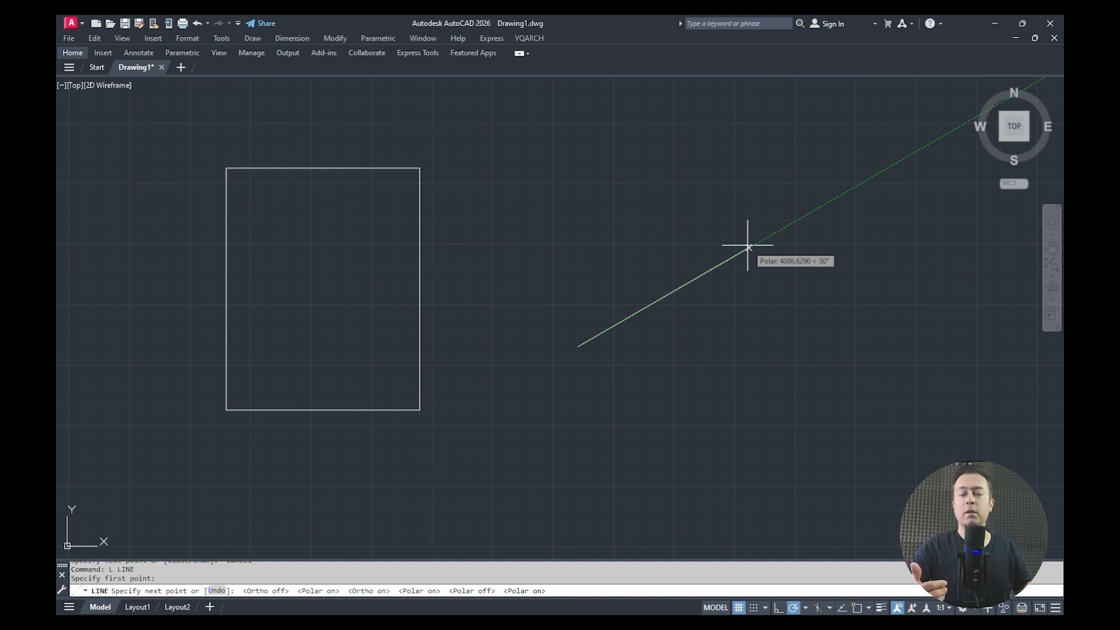
Set the polar tracking angles to 10, 20, 30, 40 and draw connected lines of 4000 at 30° and 5000 at 120°.
right_click(797, 609)
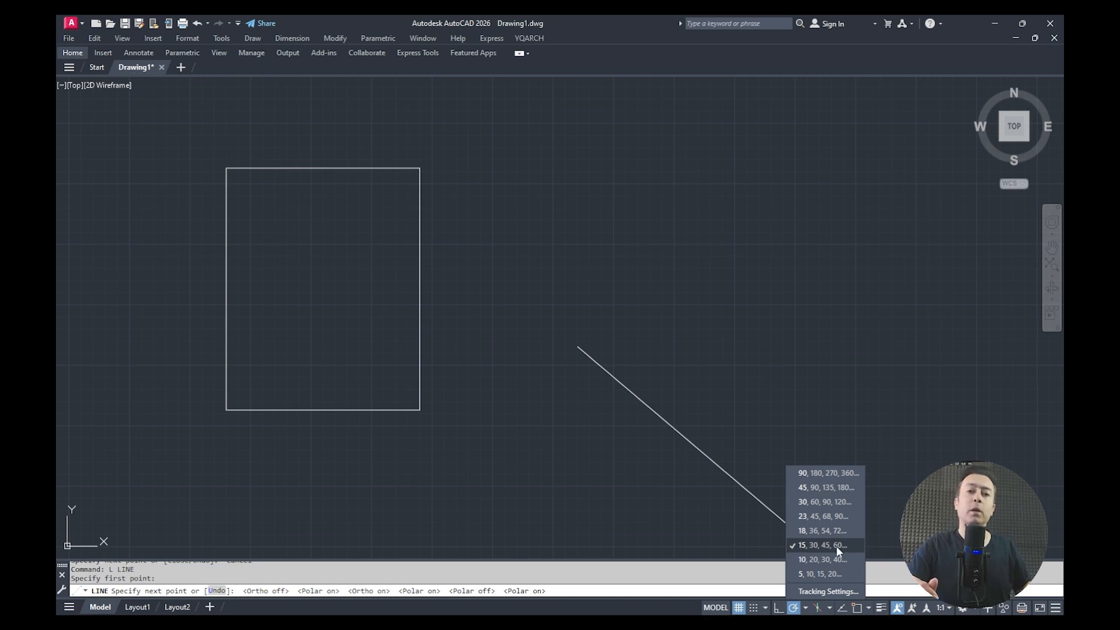
click(803, 559)
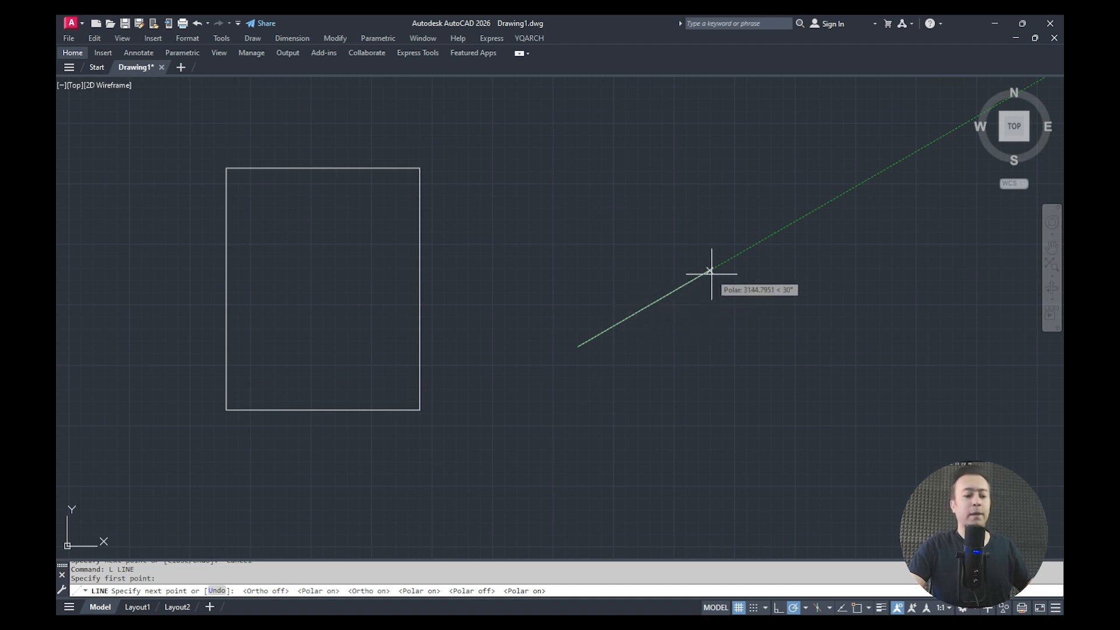
text(4000)
key(Return)
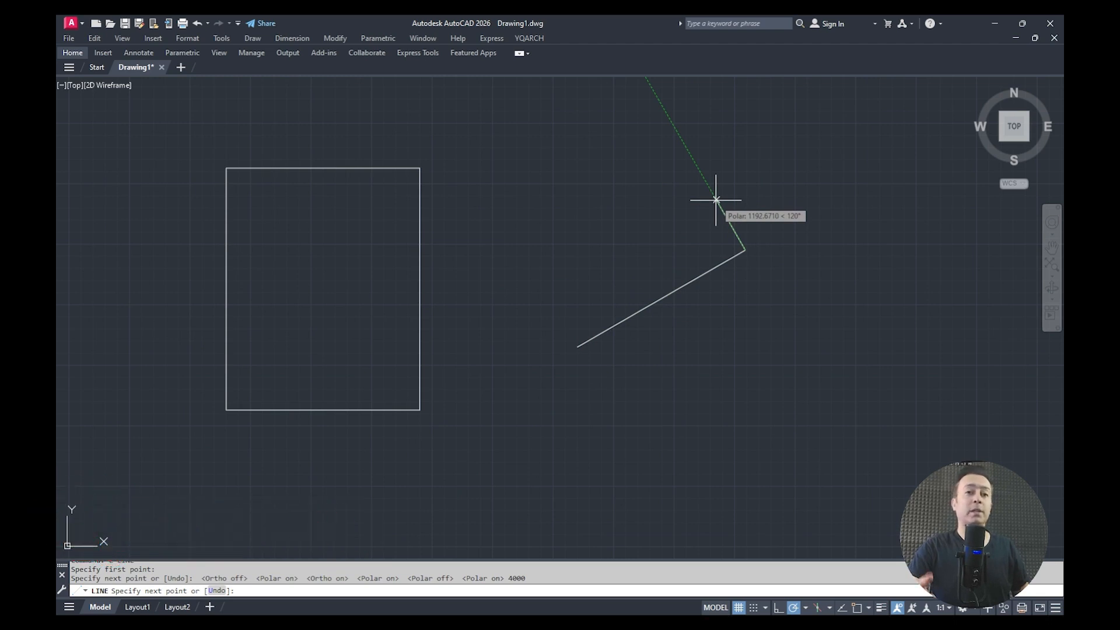
text(5000)
key(Return)
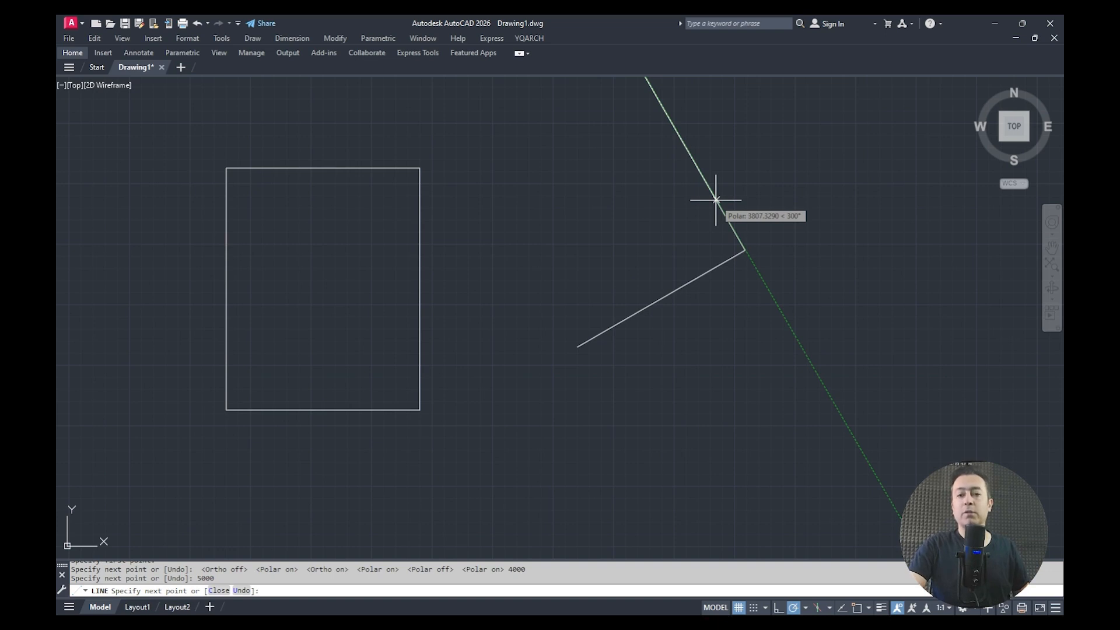
Complete the tilted rectangle with a 4000 line at 210° and a 5000 line at 300°.
middle_drag(715, 199, 779, 334)
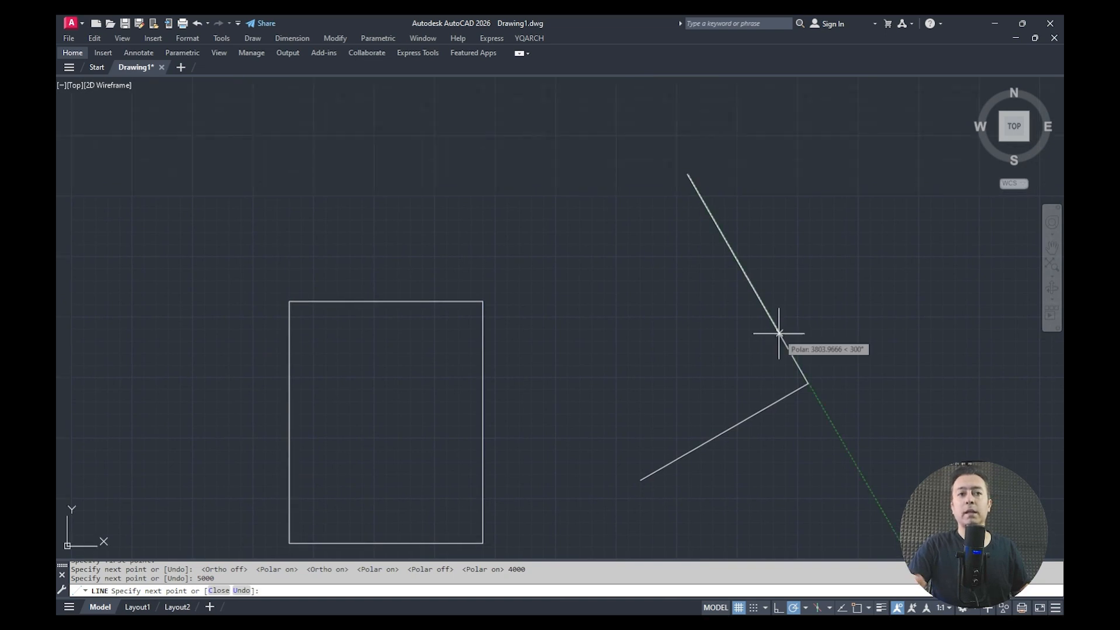
text(p)
key(Return)
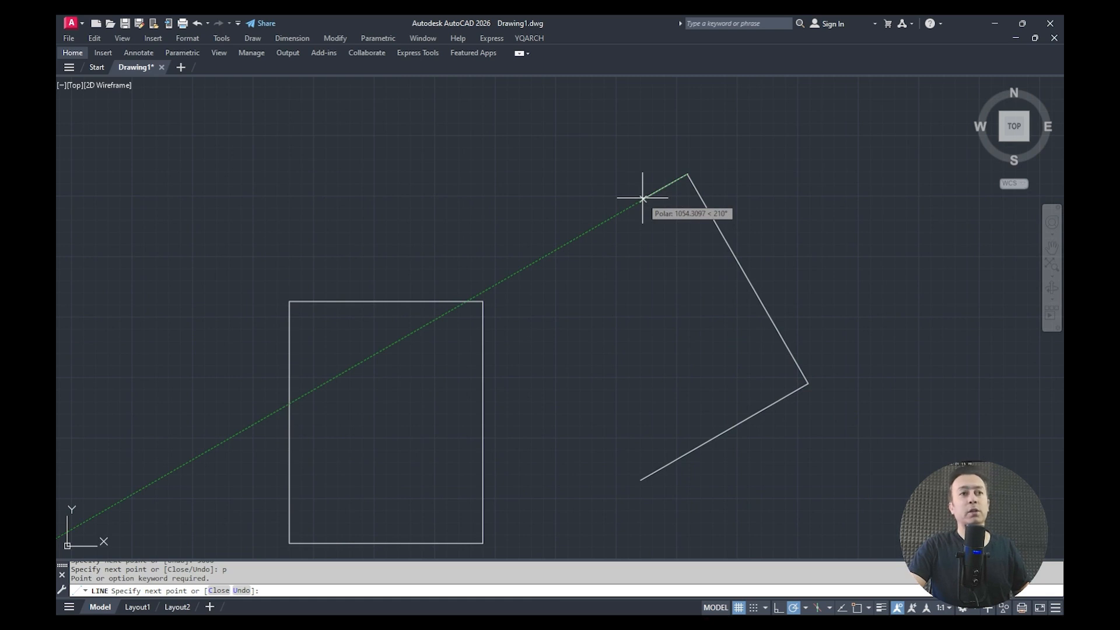
text(4000)
key(Return)
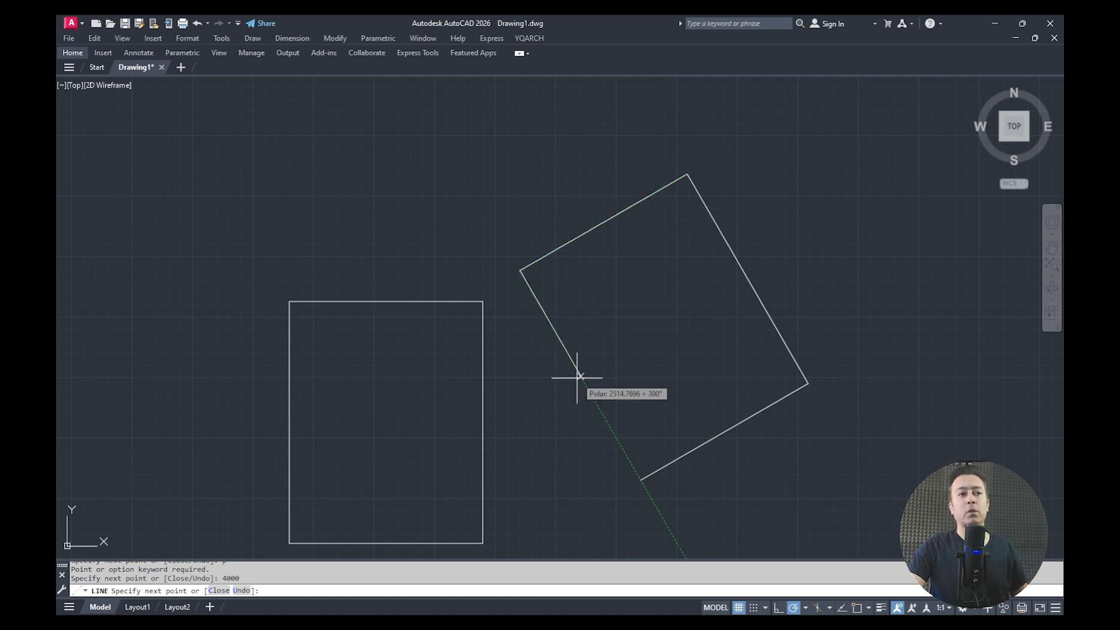
text(5000)
key(Return)
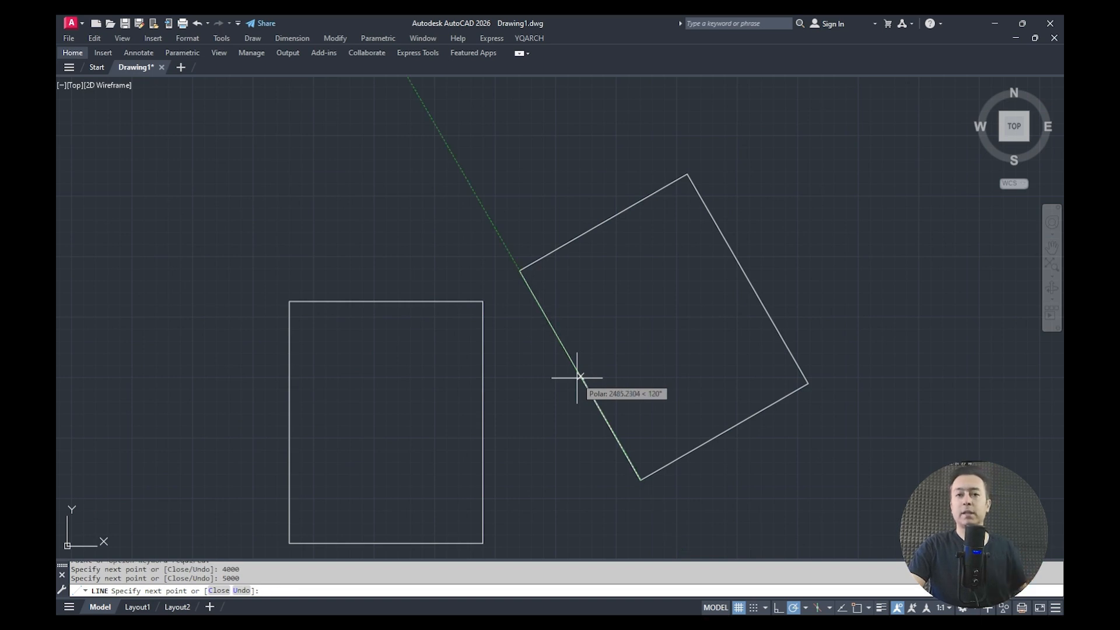
key(Escape)
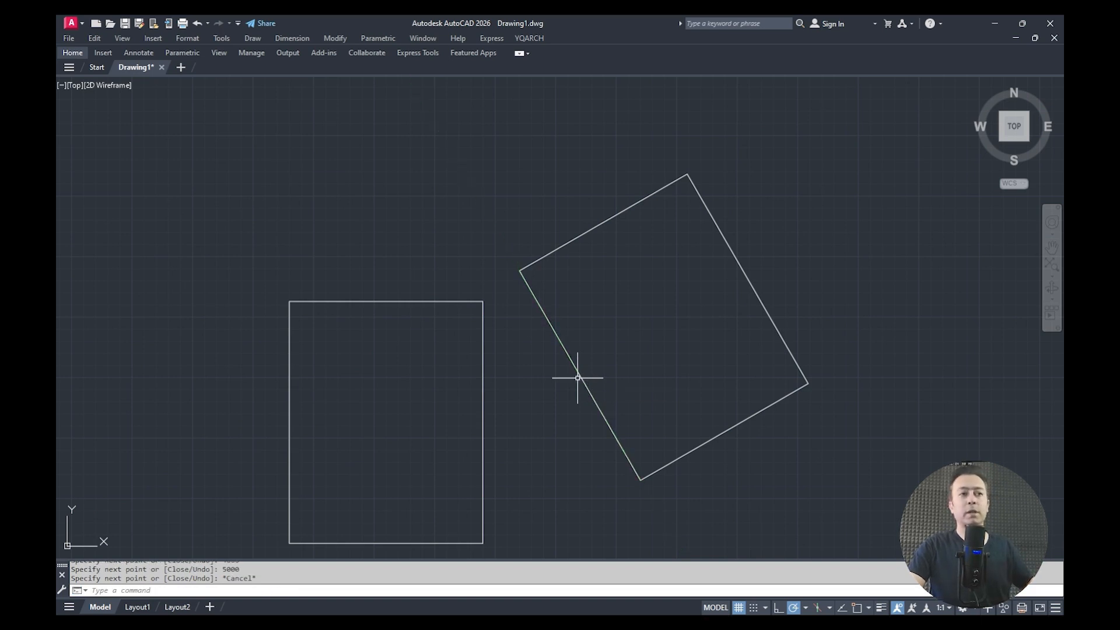
Pan around the two rectangles, both directly and with the PAN command, and bring both back into view.
middle_drag(637, 355, 623, 309)
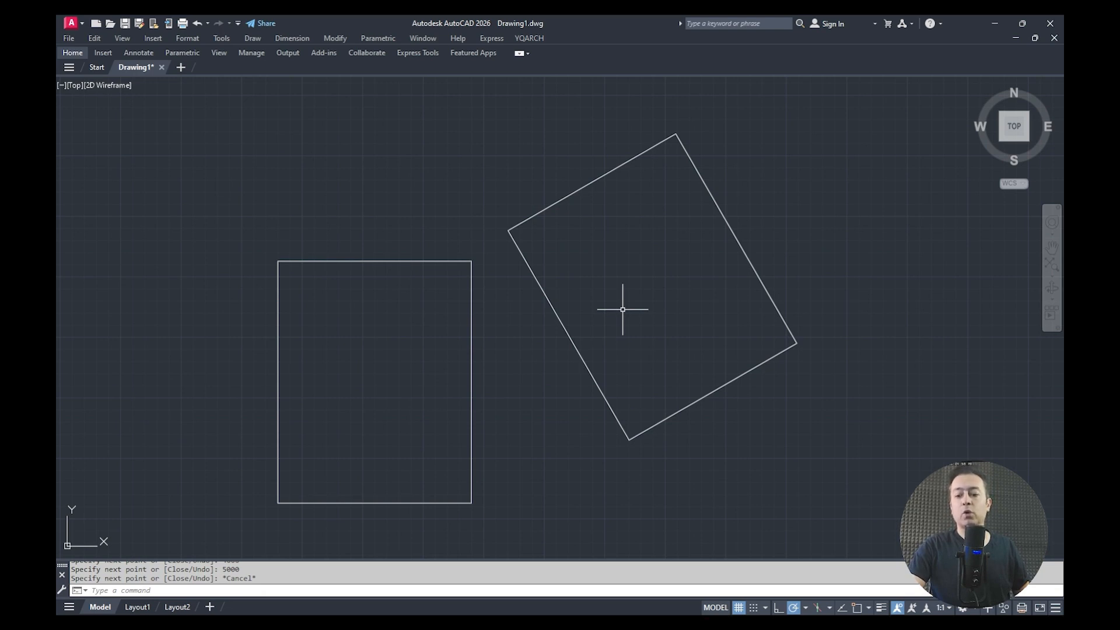
middle_drag(622, 310, 623, 308)
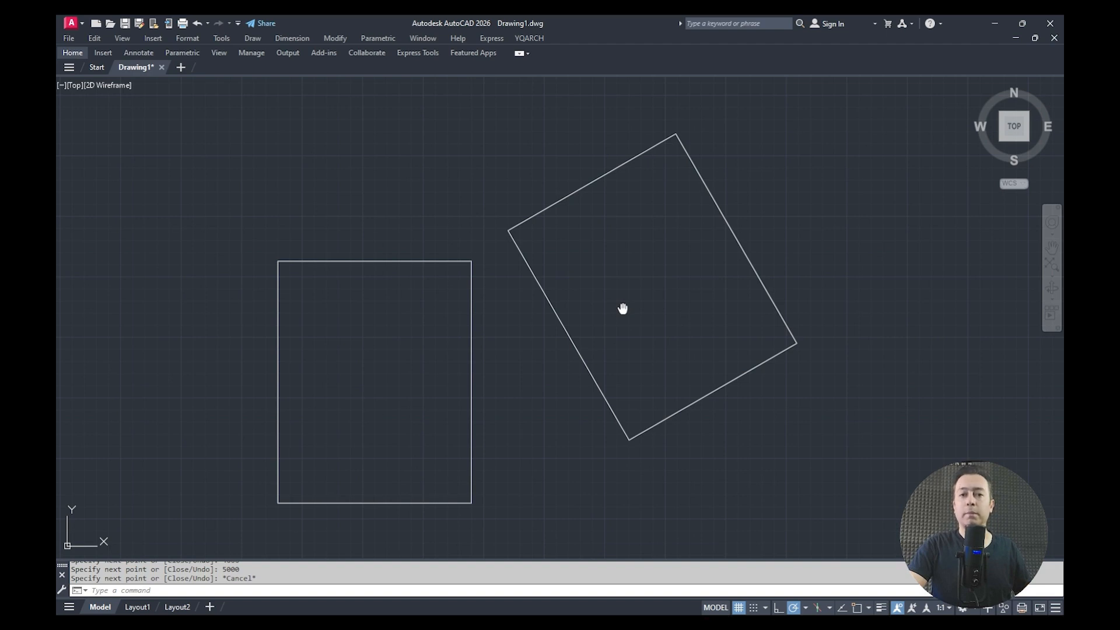
mouse_move(622, 308)
middle_down()
mouse_move(757, 287)
mouse_move(454, 288)
mouse_move(840, 277)
mouse_move(507, 290)
mouse_move(725, 280)
middle_up()
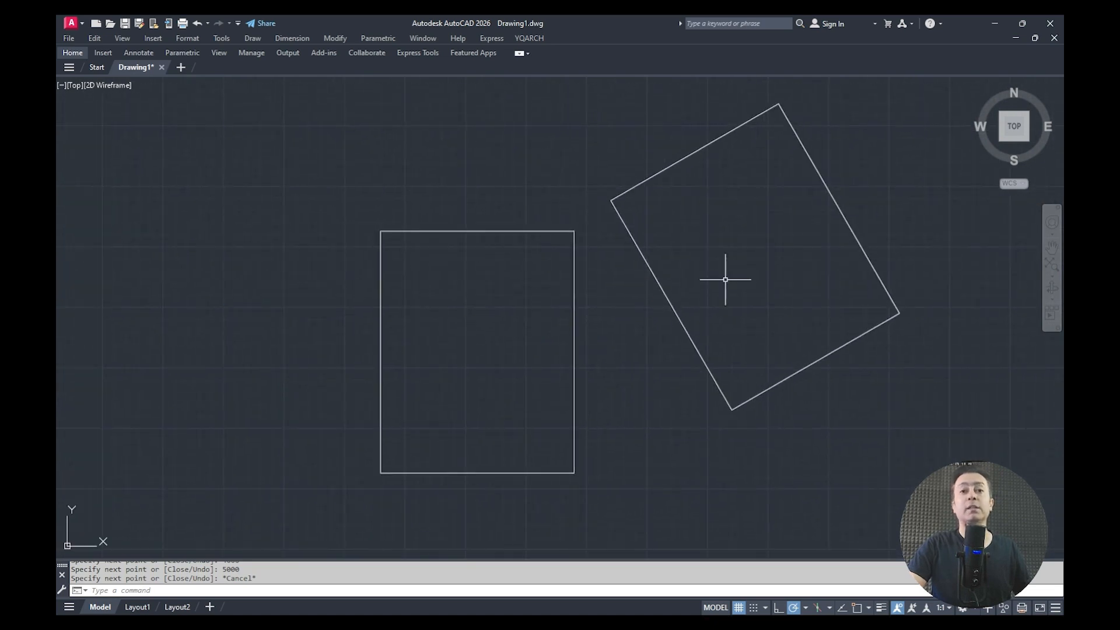
mouse_move(298, 210)
middle_down()
mouse_move(461, 233)
mouse_move(358, 228)
mouse_move(395, 235)
middle_up()
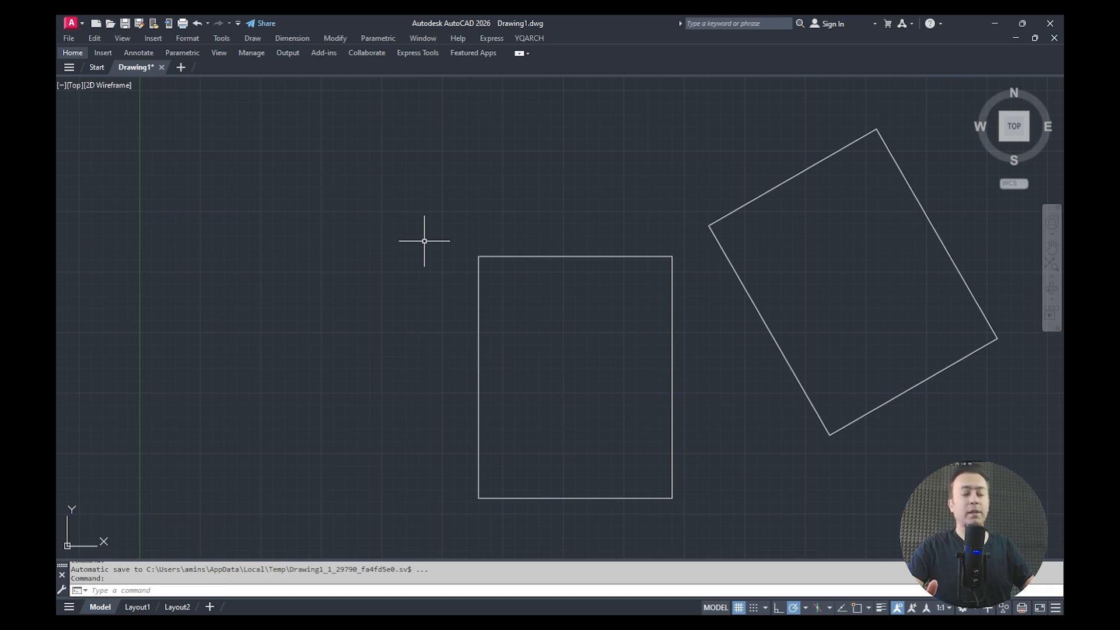
text(p)
key(Return)
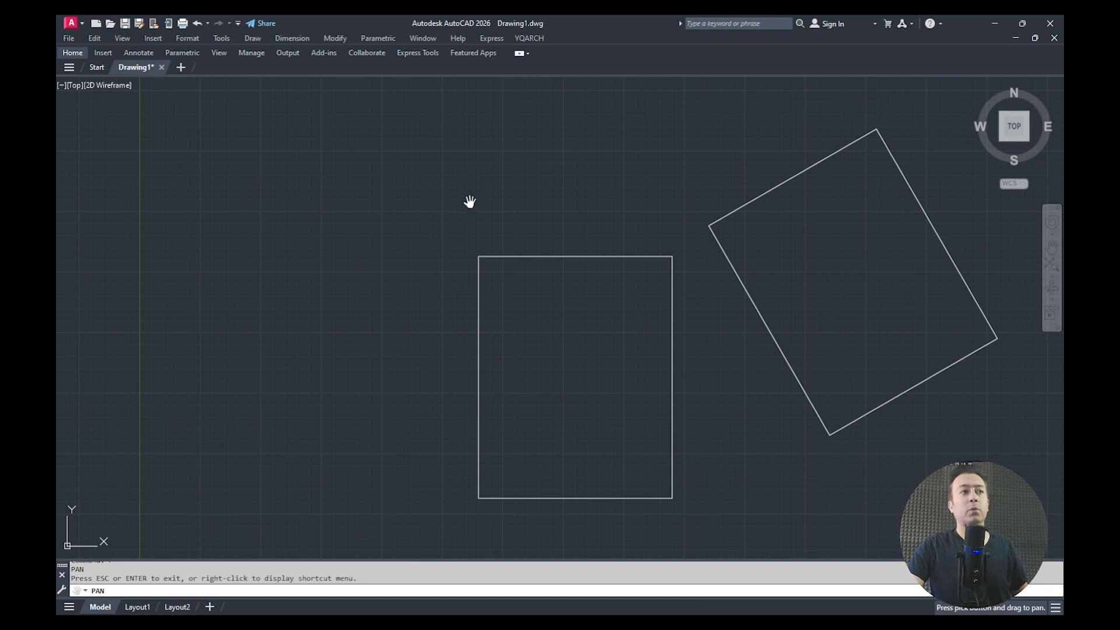
drag(470, 200, 262, 330)
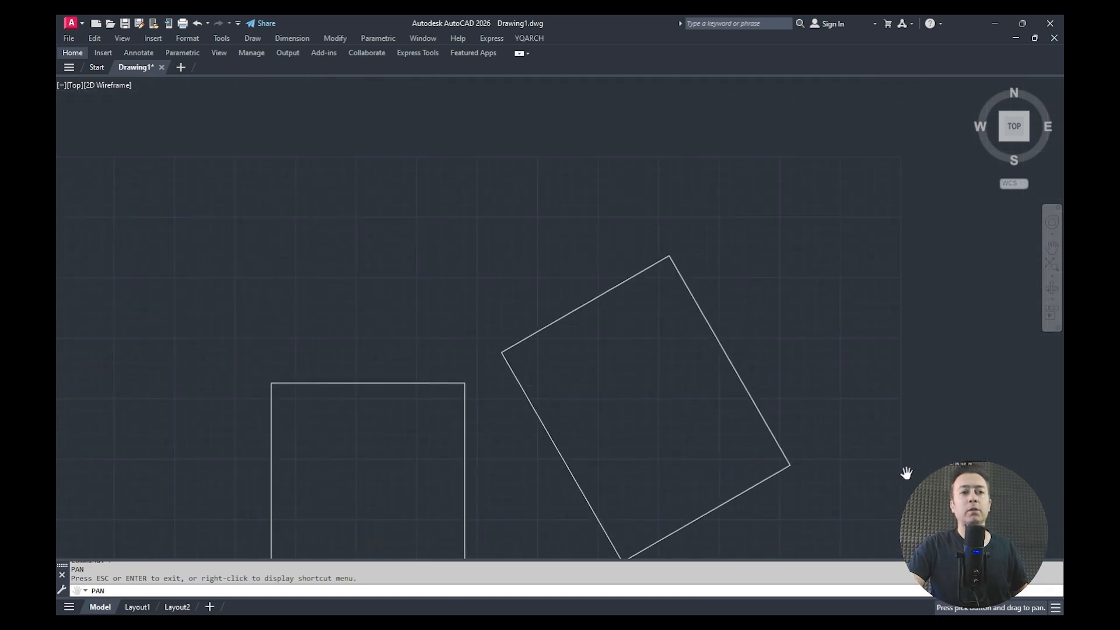
drag(906, 472, 614, 252)
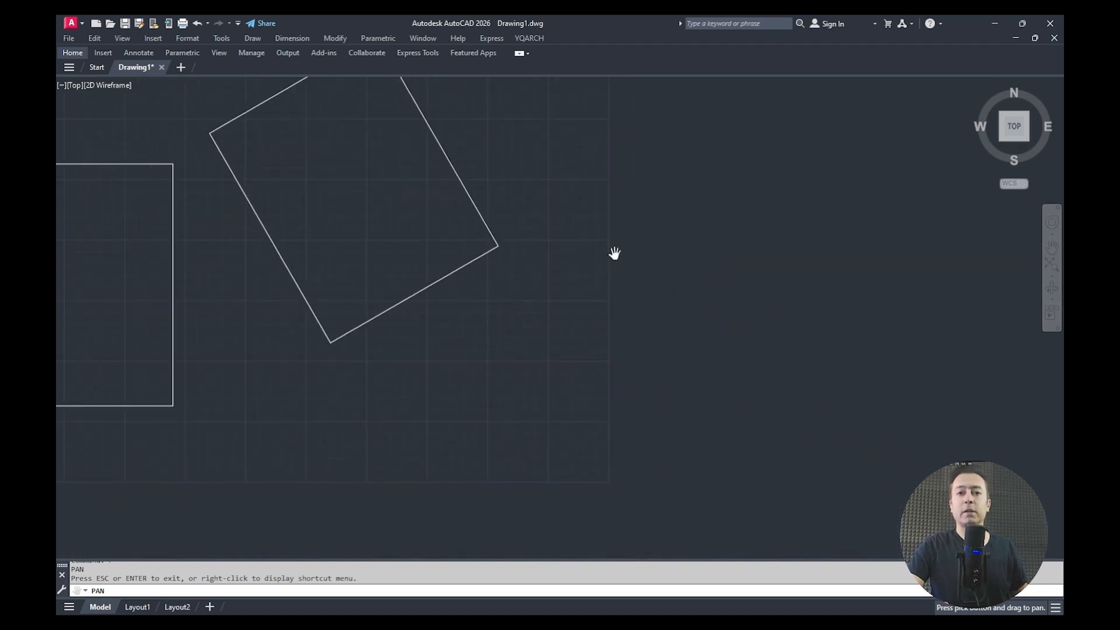
key(Escape)
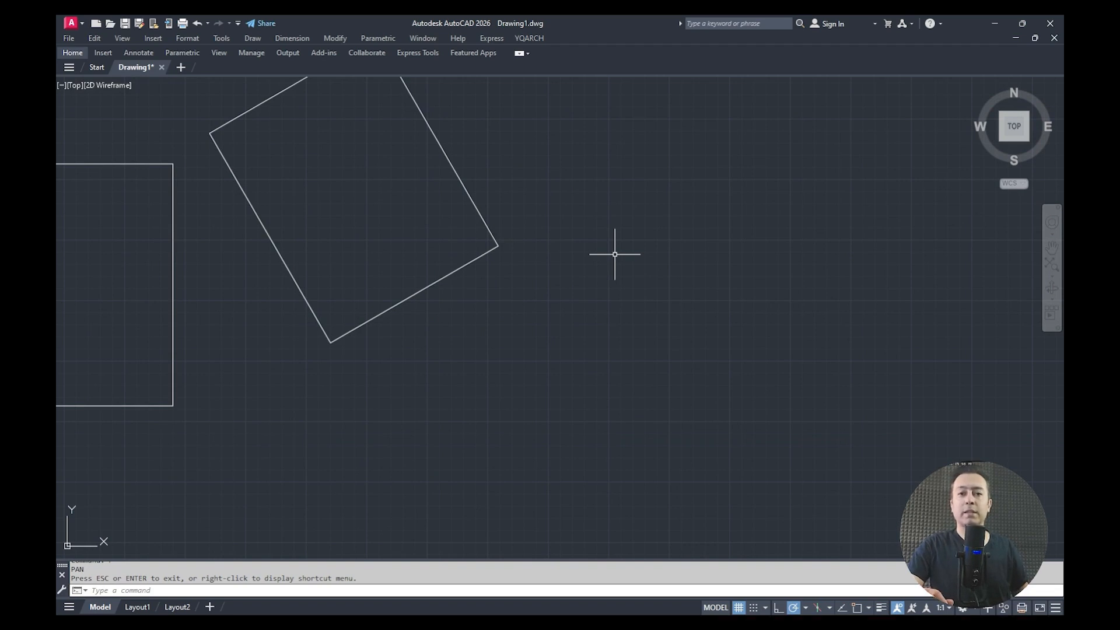
mouse_move(451, 322)
middle_down()
mouse_move(500, 325)
mouse_move(777, 417)
middle_up()
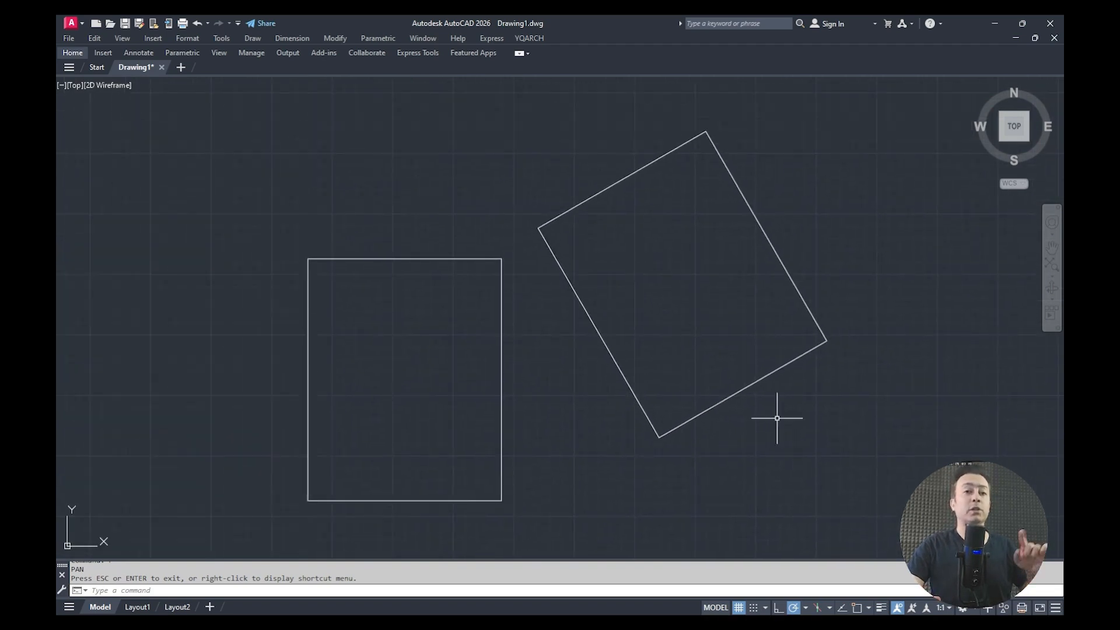